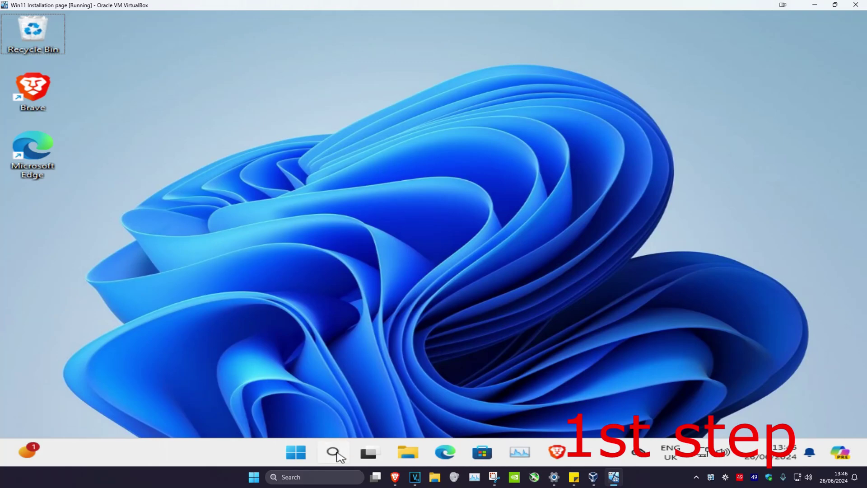
Run a Windows Update check from the 'check for updates' Settings page.
{"action": "left_click", "coordinate": [334, 452]}
{"action": "type", "text": "check fo"}
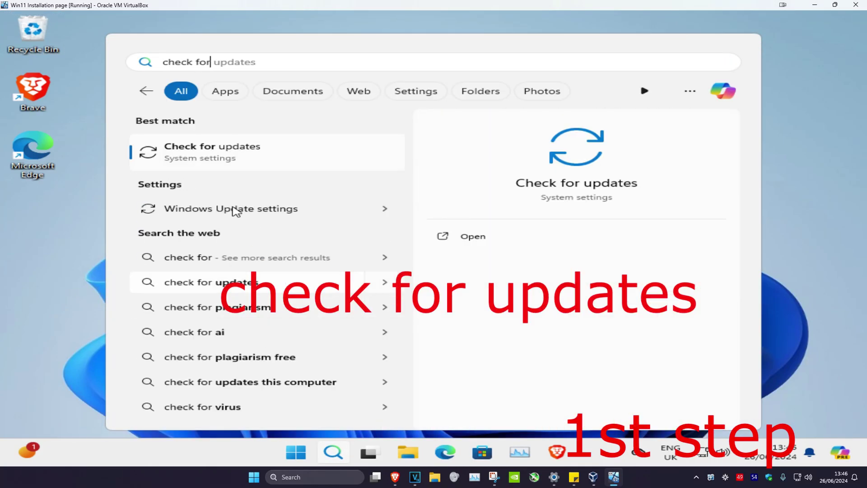
{"action": "type", "text": "r"}
{"action": "left_click", "coordinate": [236, 151]}
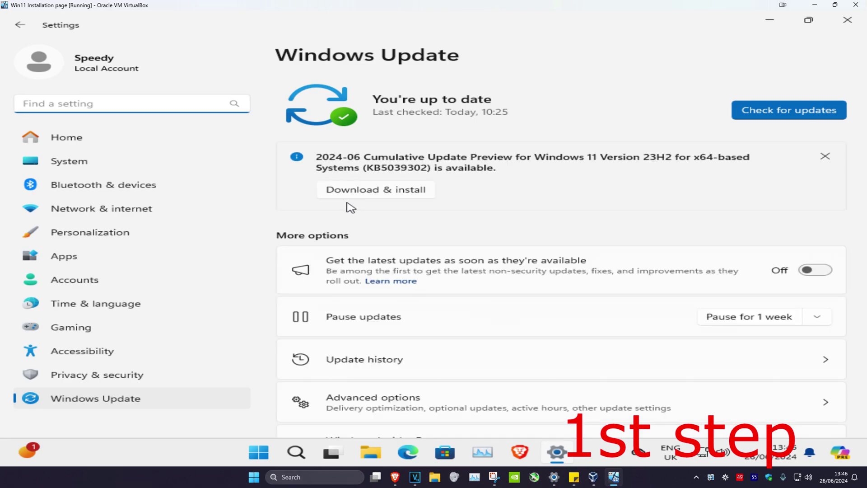
{"action": "left_click", "coordinate": [807, 119]}
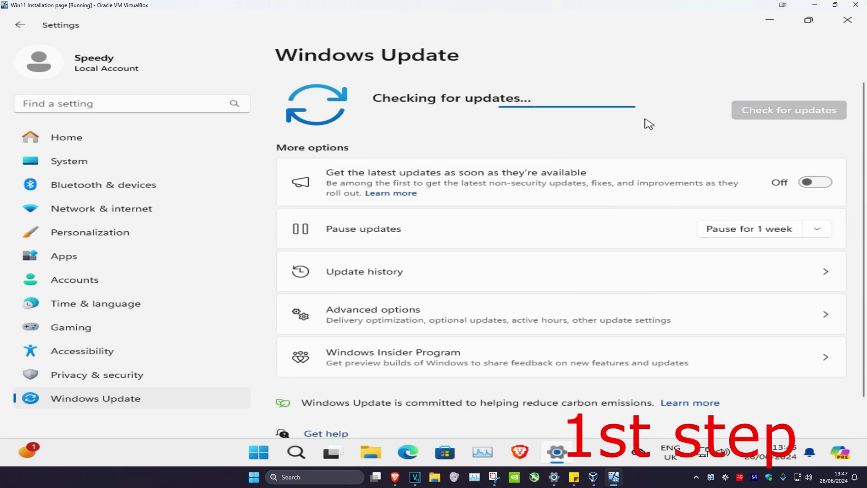
Close Settings and launch Device Manager by searching 'device'.
{"action": "left_click", "coordinate": [770, 19]}
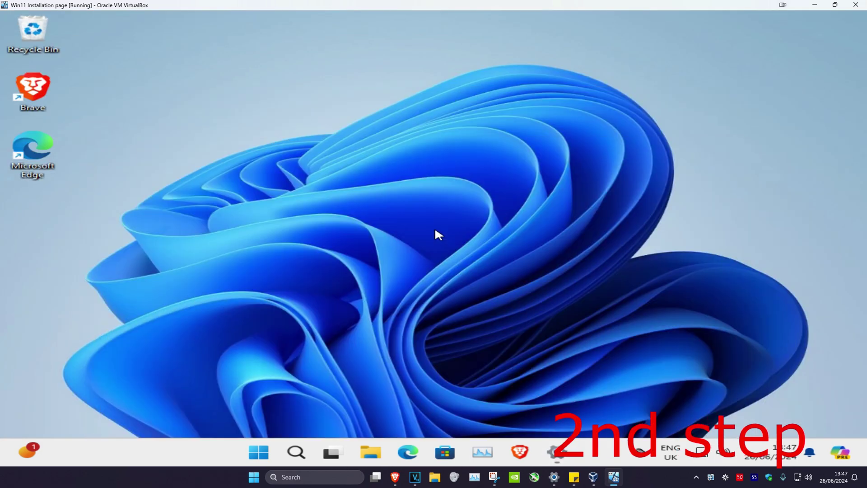
{"action": "left_click", "coordinate": [296, 452]}
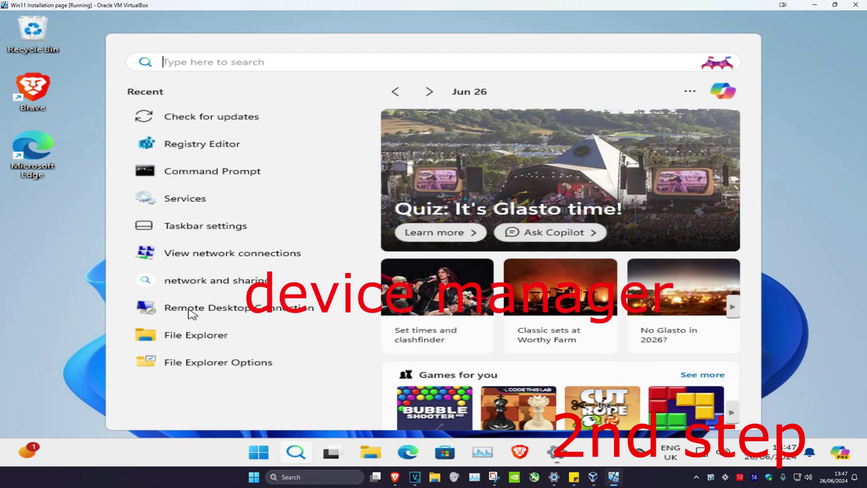
{"action": "type", "text": "device"}
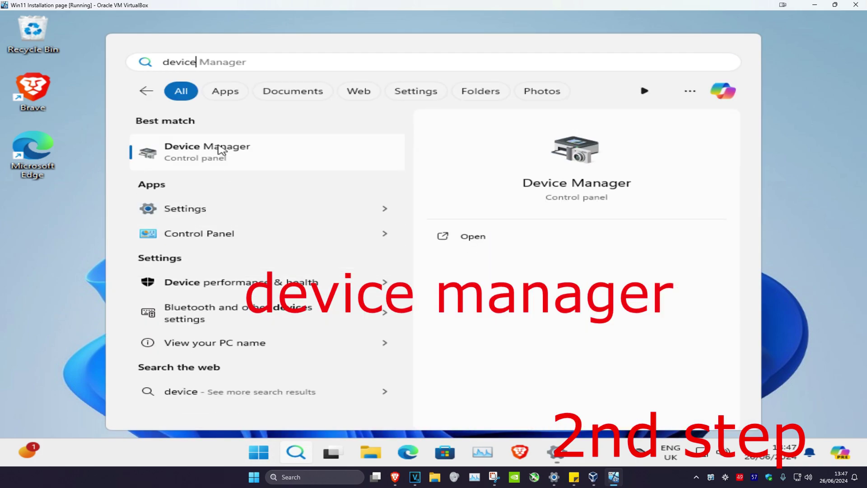
{"action": "left_click", "coordinate": [169, 150]}
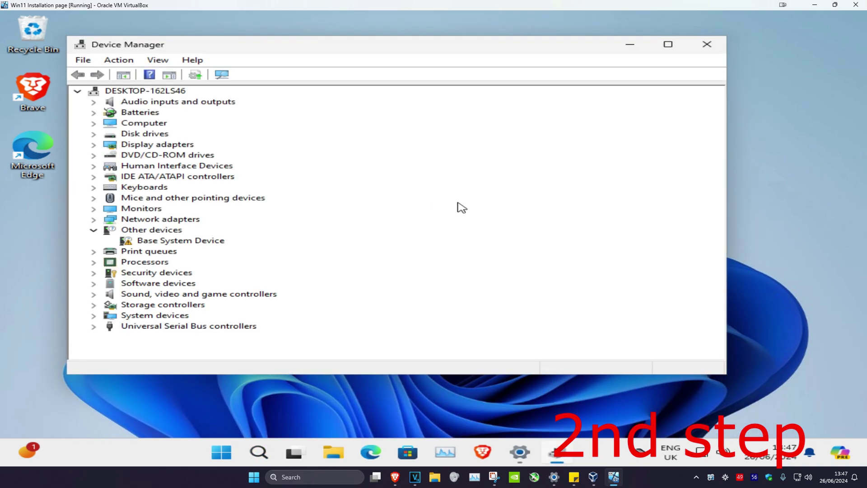
Auto-search for a new HID-compliant mouse driver; the best driver is already installed.
{"action": "left_click", "coordinate": [153, 198]}
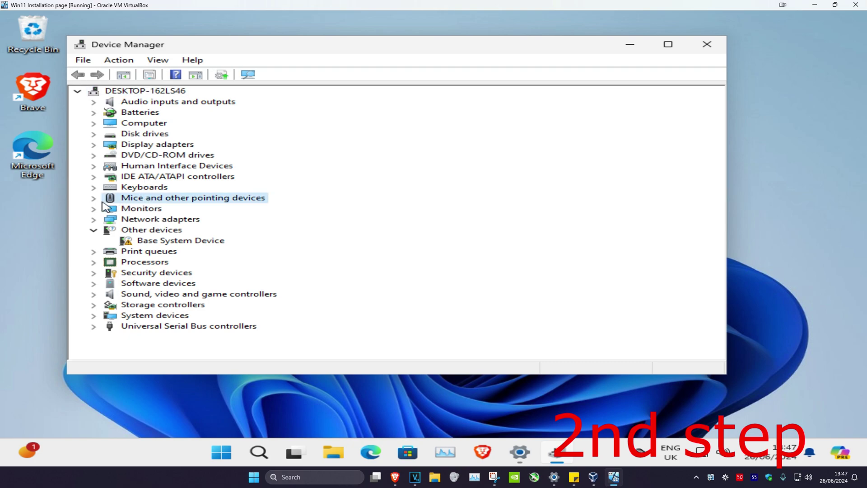
{"action": "left_click", "coordinate": [95, 199]}
{"action": "left_click", "coordinate": [163, 210]}
{"action": "right_click", "coordinate": [165, 212]}
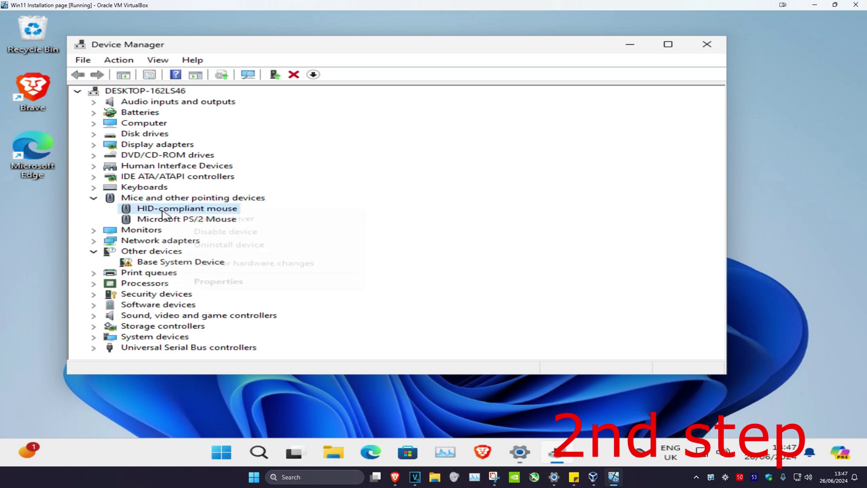
{"action": "left_click", "coordinate": [204, 219]}
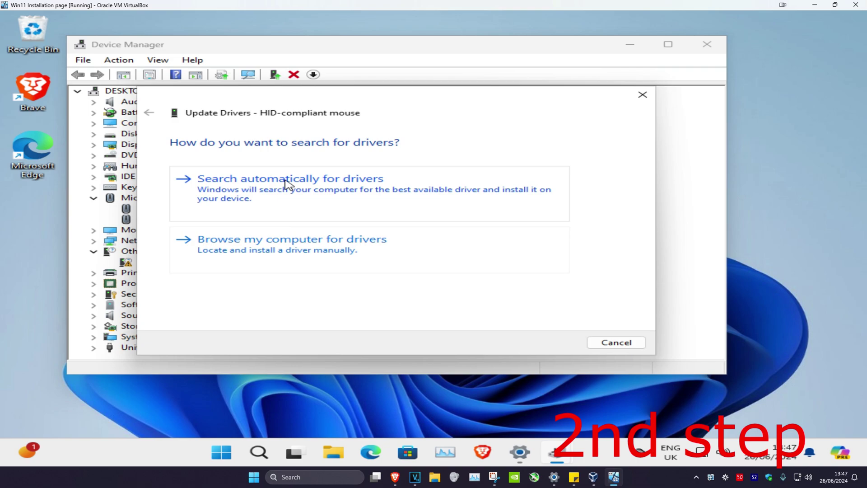
{"action": "left_click", "coordinate": [268, 185]}
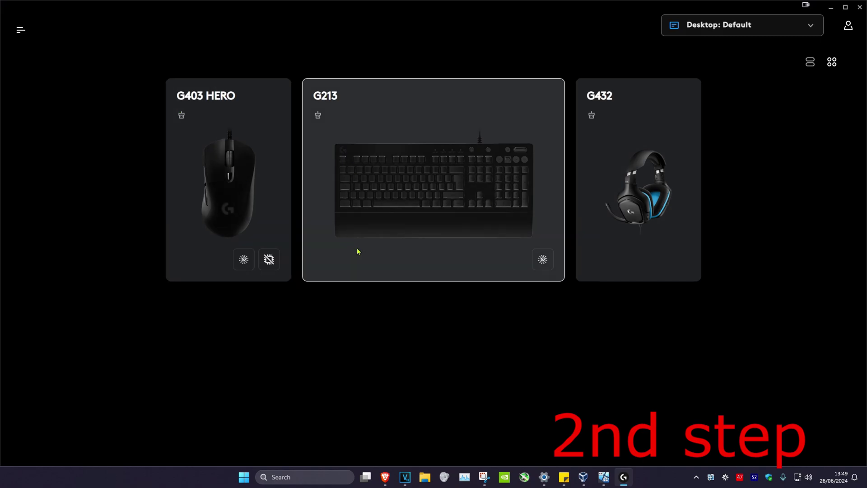
Review the G403 HERO settings (1600 DPI, firmware current), then launch Command Prompt as administrator.
{"action": "left_click", "coordinate": [226, 187]}
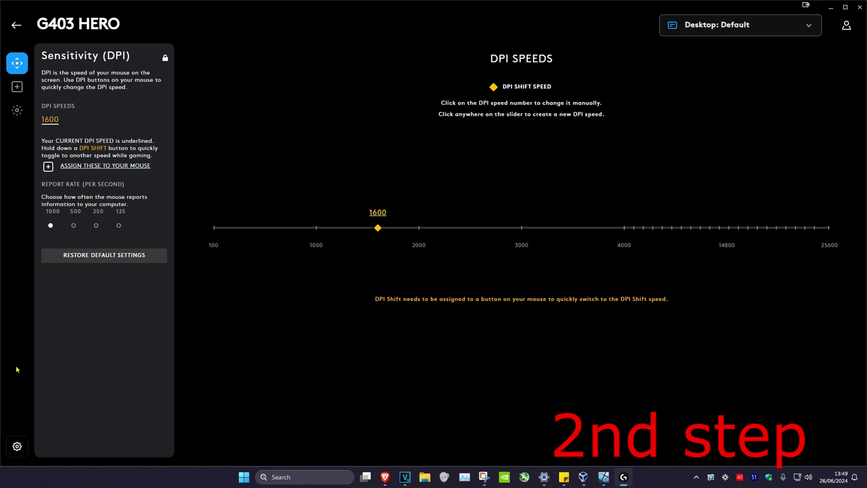
{"action": "left_click", "coordinate": [17, 446]}
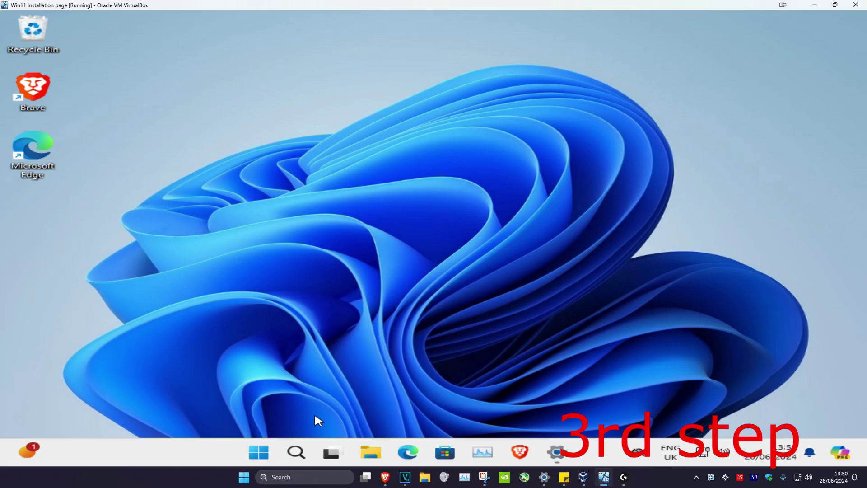
{"action": "left_click", "coordinate": [296, 452]}
{"action": "type", "text": "cmd"}
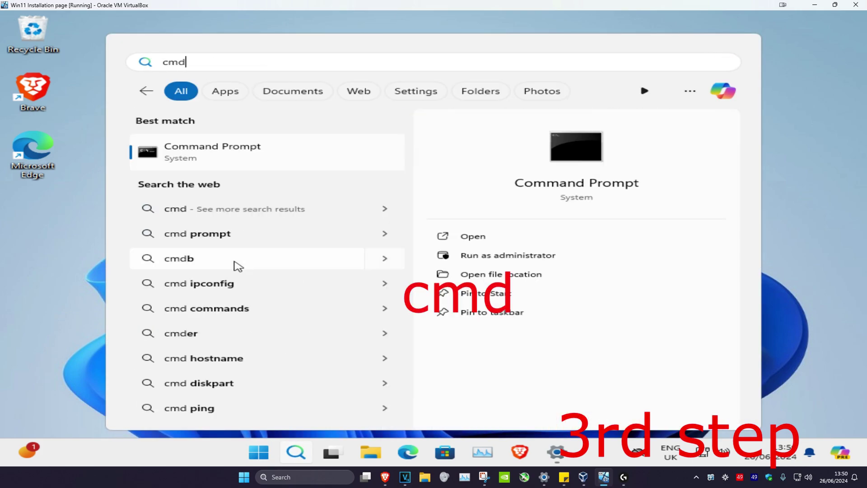
{"action": "left_click", "coordinate": [515, 256]}
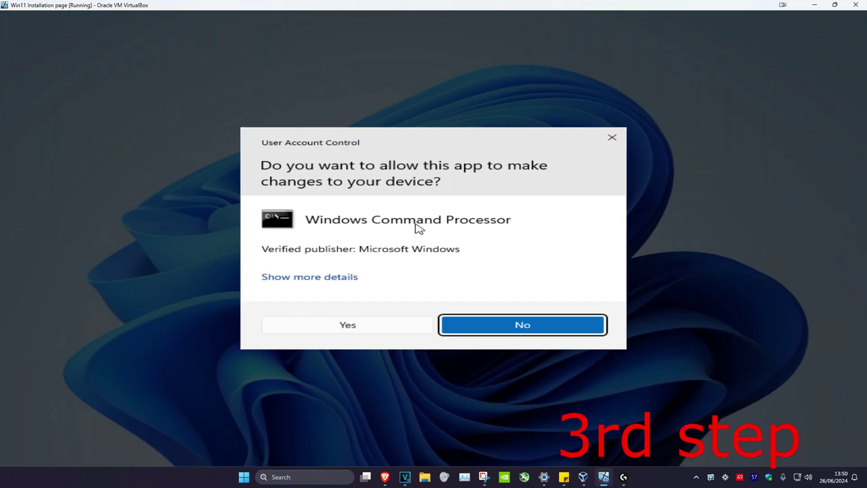
{"action": "left_click", "coordinate": [359, 329]}
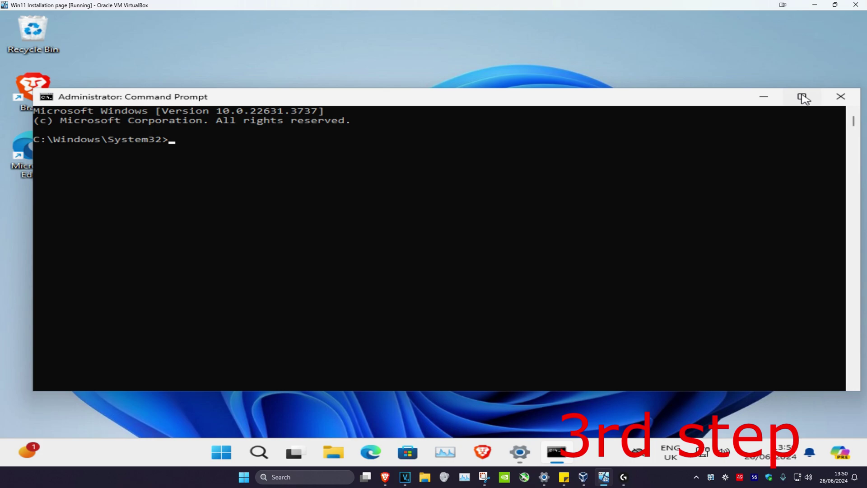
Maximize Command Prompt and schedule chkdsk /f /r for the next restart, answering y.
{"action": "left_click", "coordinate": [803, 95]}
{"action": "type", "text": "chkdsk"}
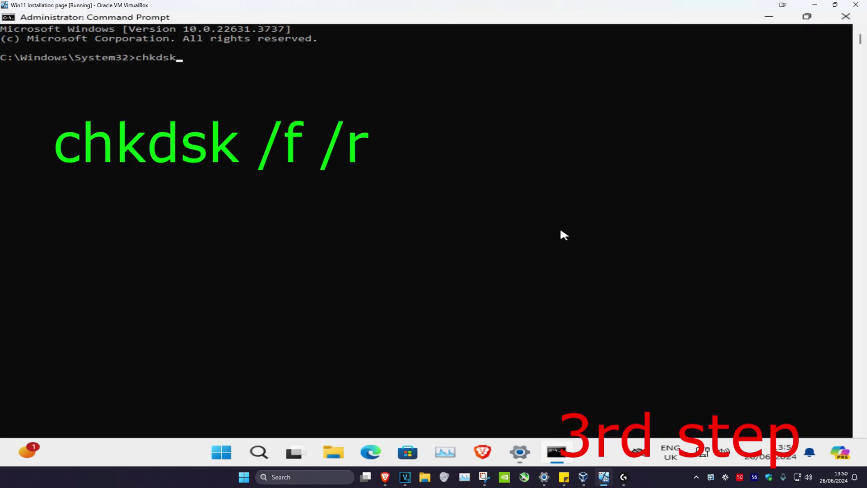
{"action": "type", "text": " /f /r"}
{"action": "key", "text": "Return"}
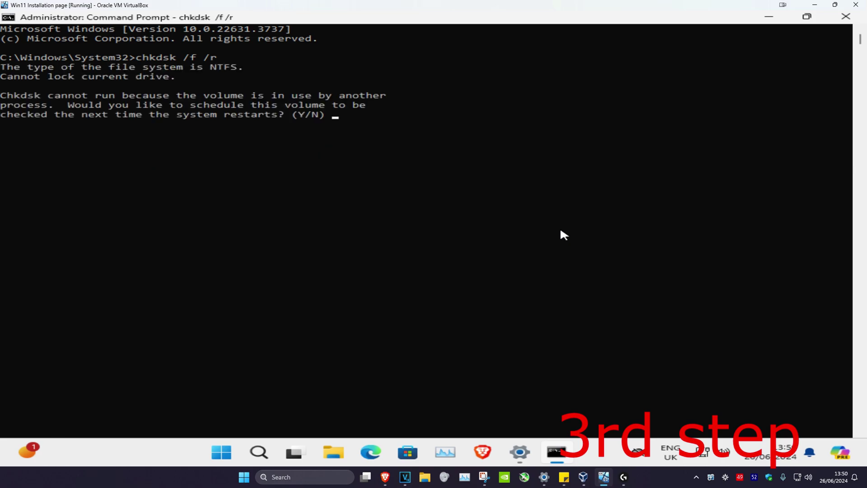
{"action": "type", "text": "y"}
{"action": "key", "text": "Return"}
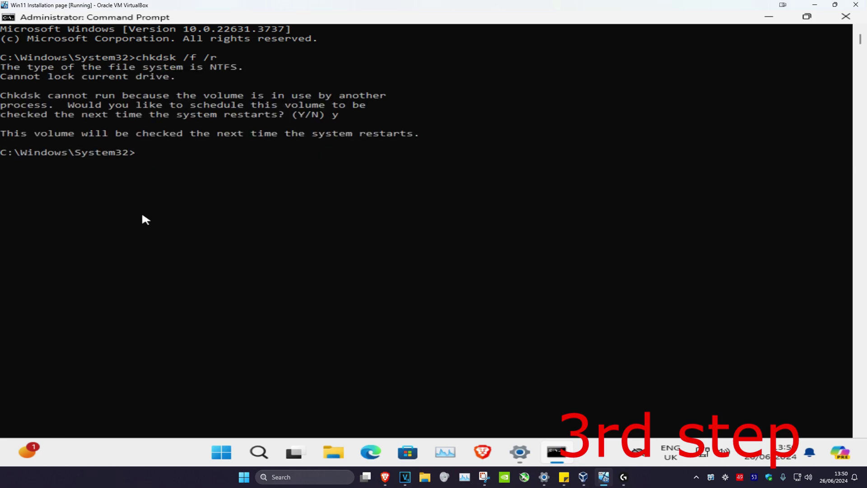
{"action": "type", "text": "sfc /sc"}
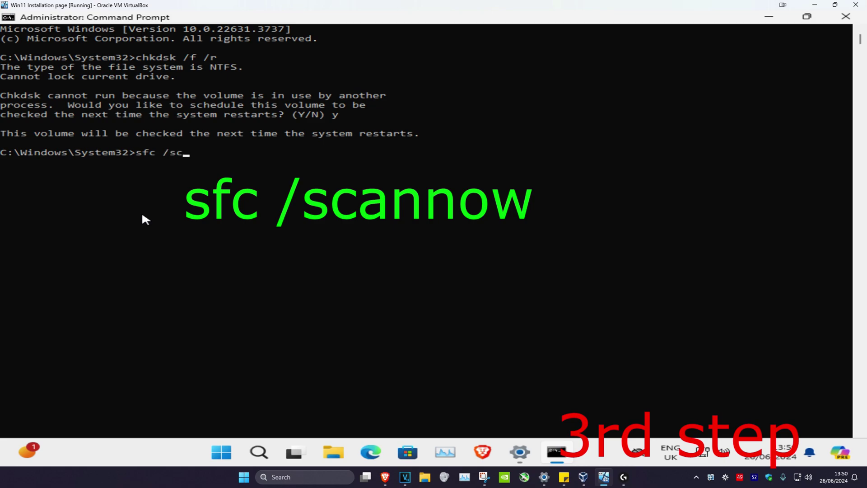
{"action": "type", "text": "annow"}
Run sfc /scannow to begin scanning the system files.
{"action": "key", "text": "Return"}
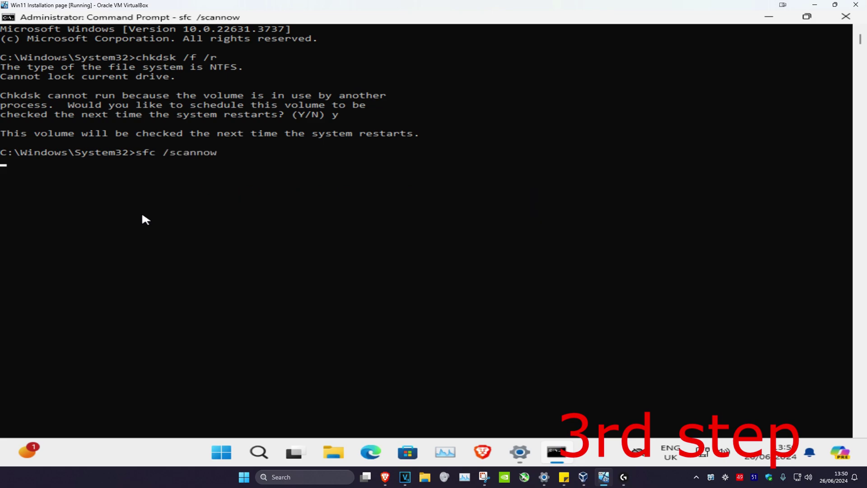